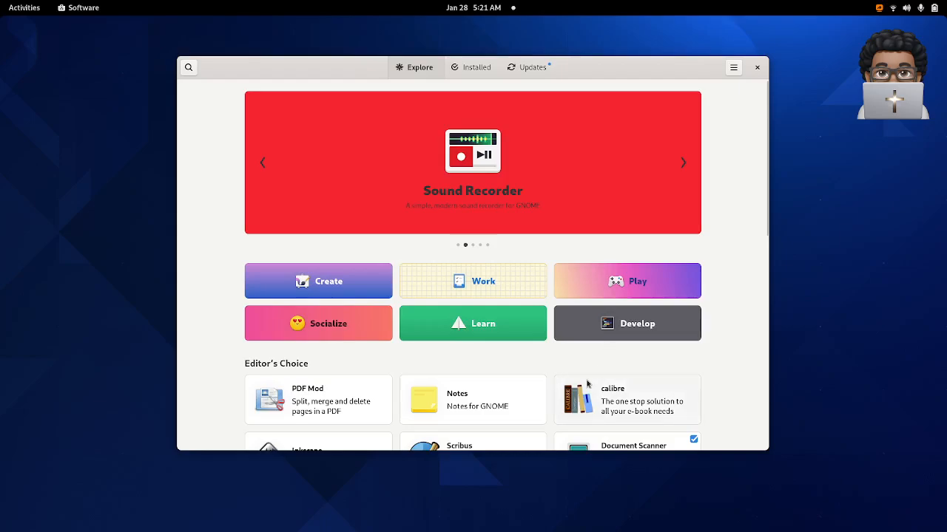
- Bring the Software application to the front through the activities overview
key(super)
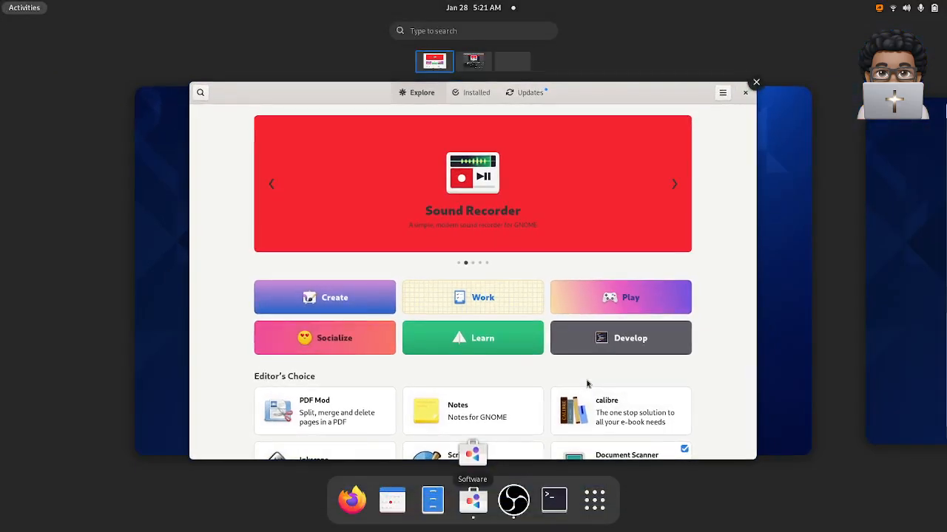
click(473, 511)
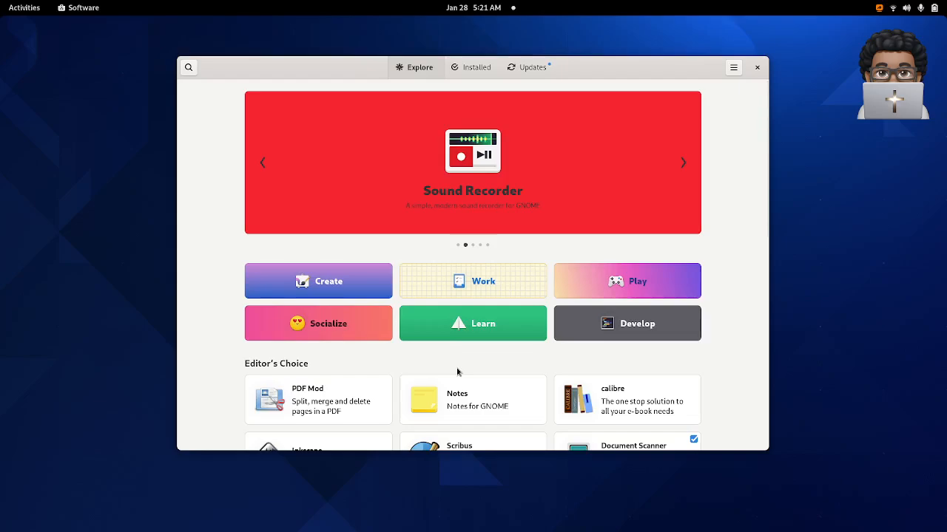
- Search the system for "abo", review the hardware and operating system details on the About settings page, and close Settings
key(super)
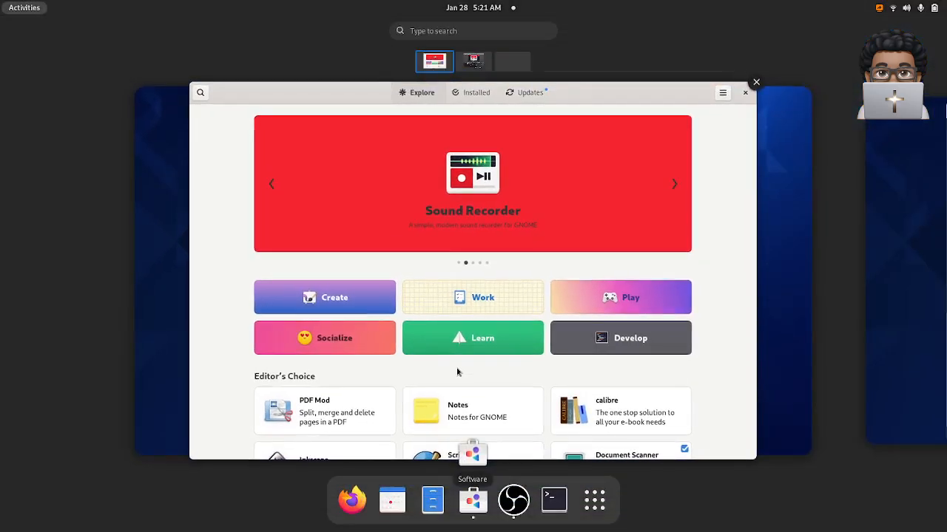
text(abo)
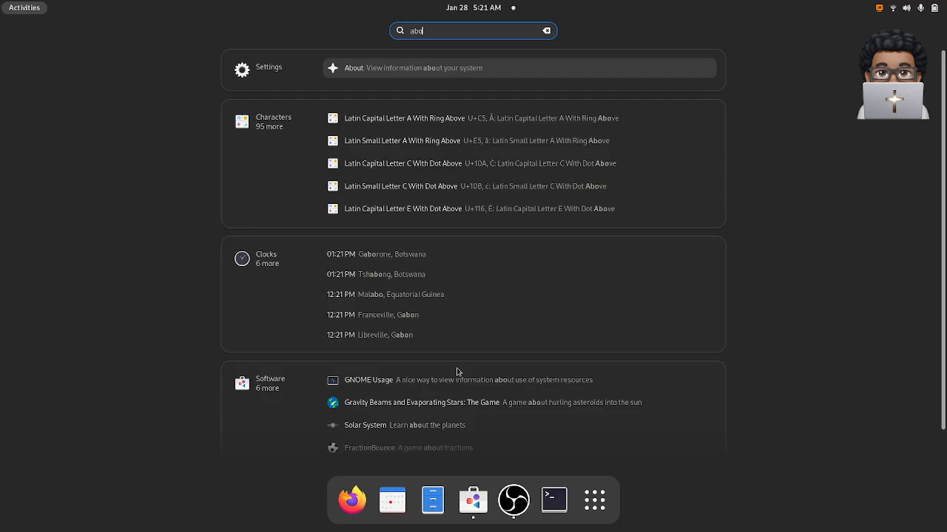
click(429, 70)
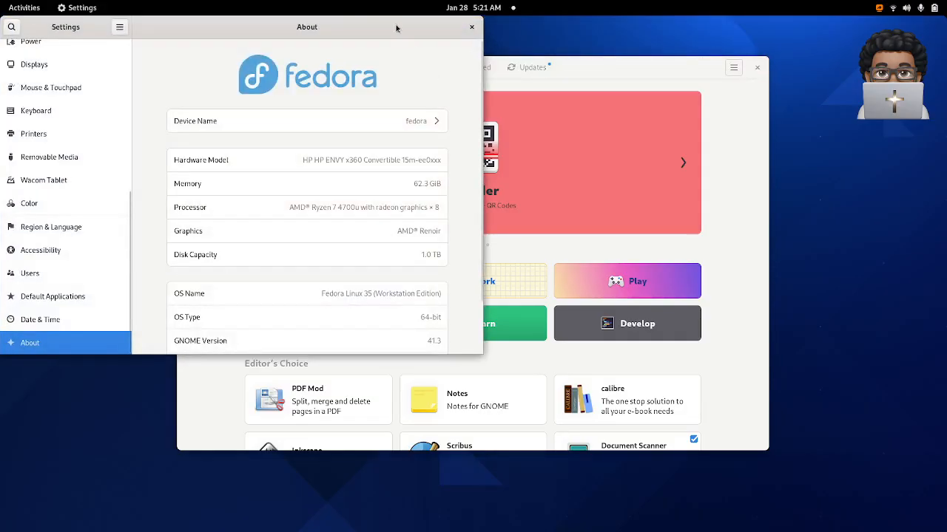
drag(395, 27, 491, 34)
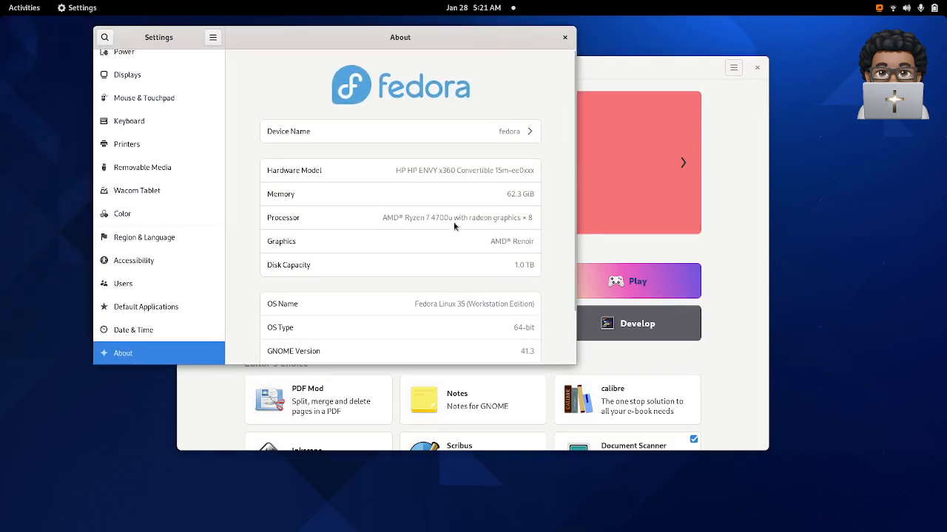
scroll(485, 303, down, 2)
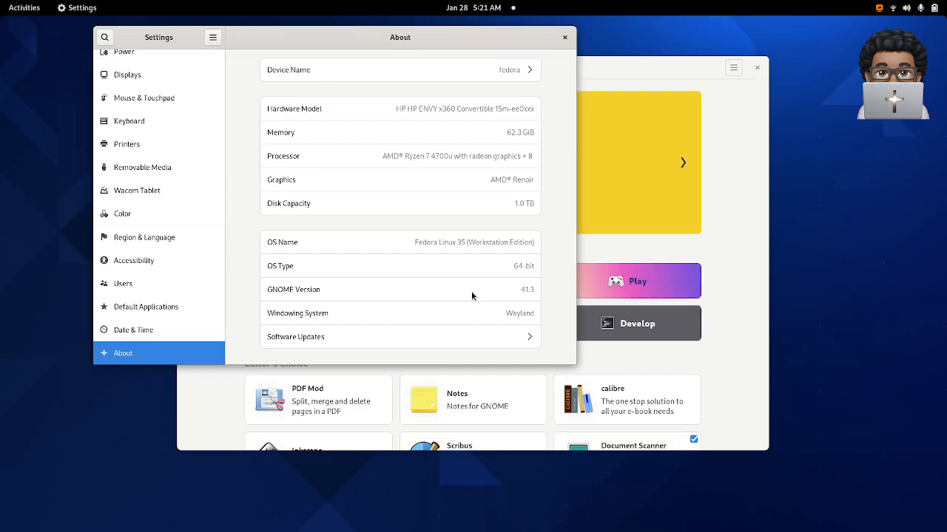
scroll(454, 281, up, 3)
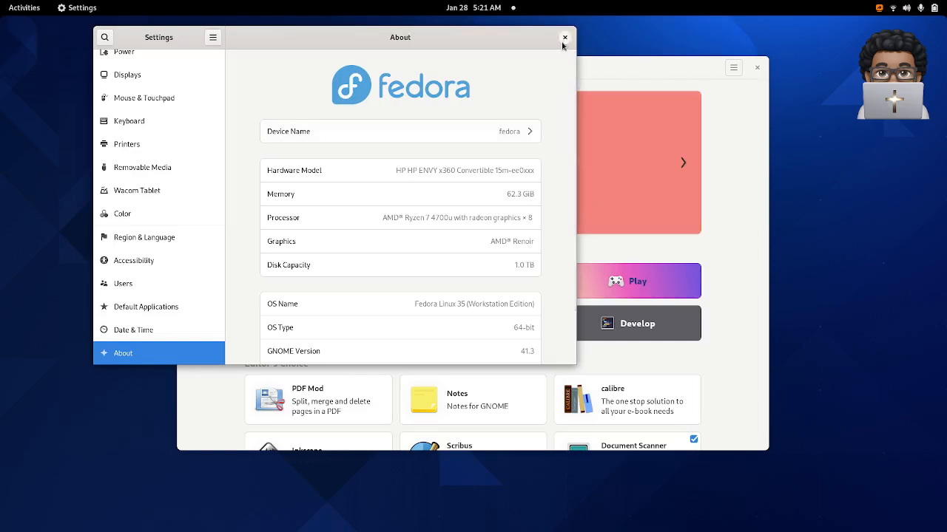
drag(508, 47, 462, 120)
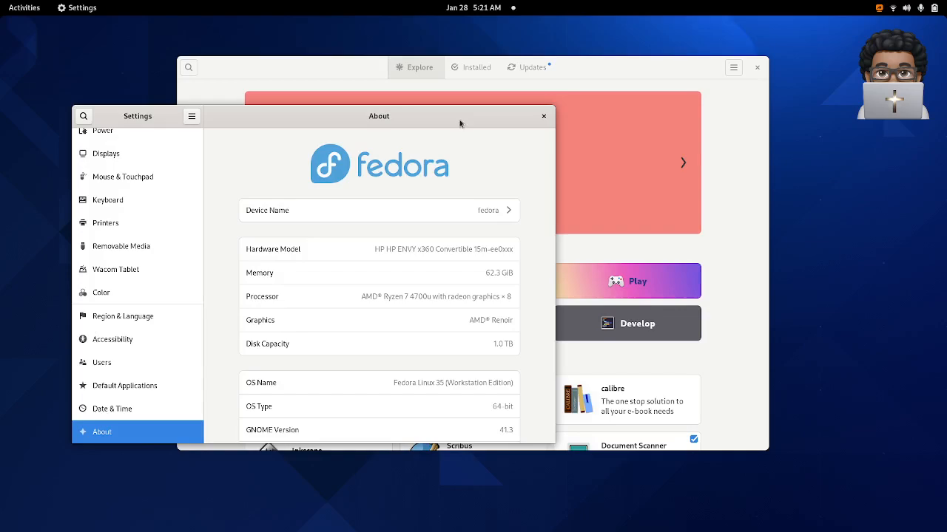
click(649, 73)
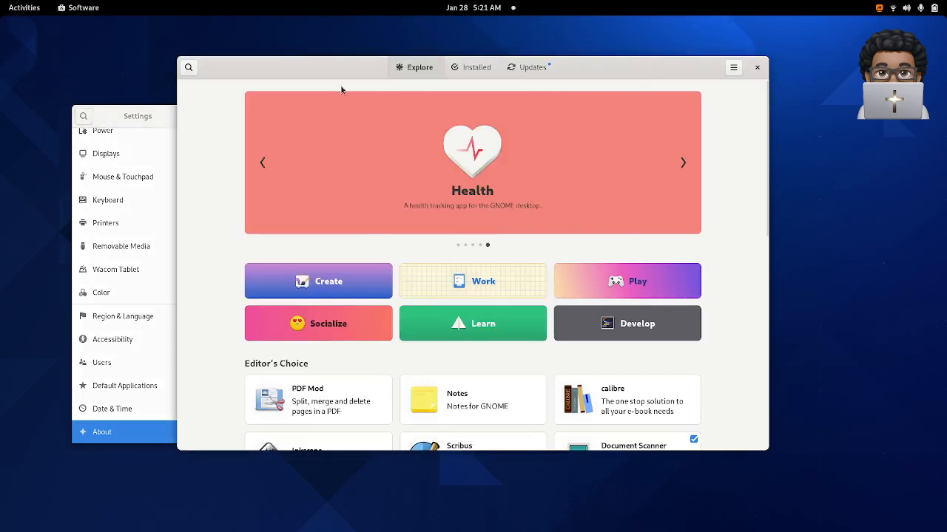
click(167, 126)
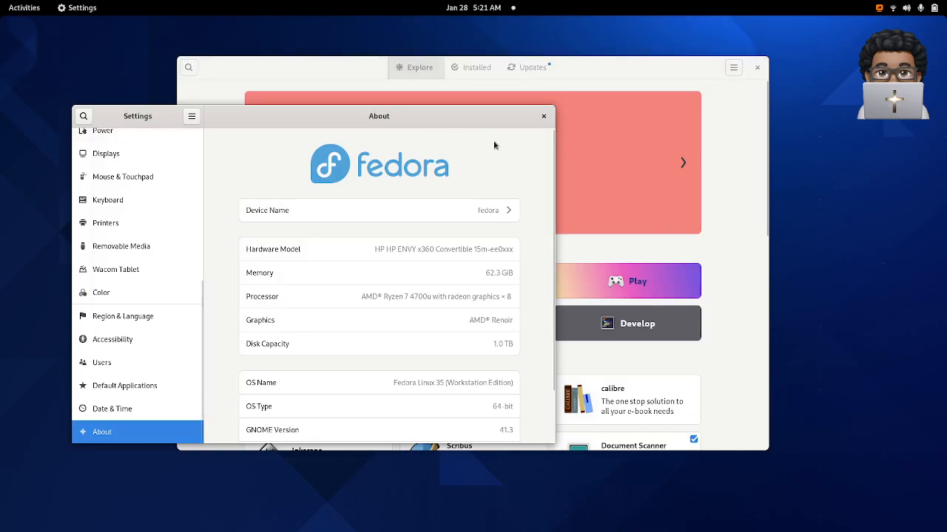
click(543, 117)
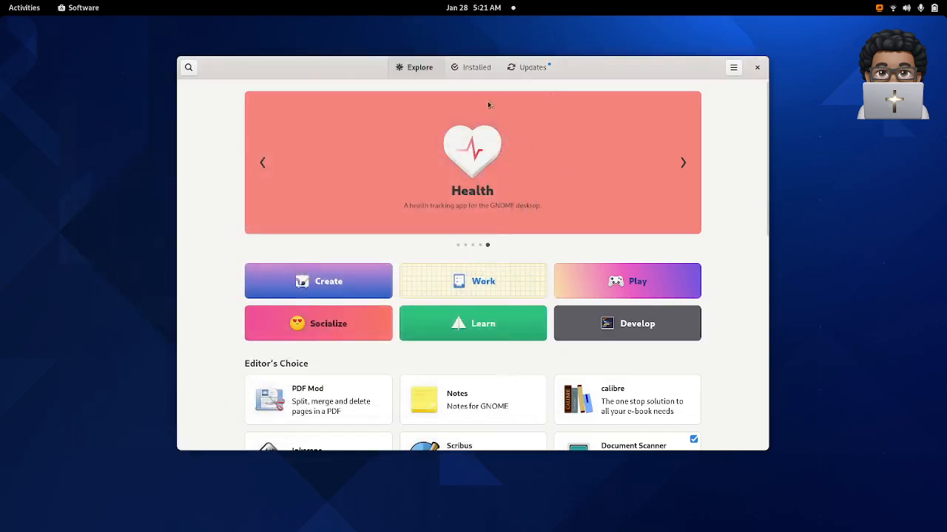
- Search the Software catalogue for "tweak", launch GNOME Tweaks from its details page, and move its window toward the middle of the desktop
click(189, 67)
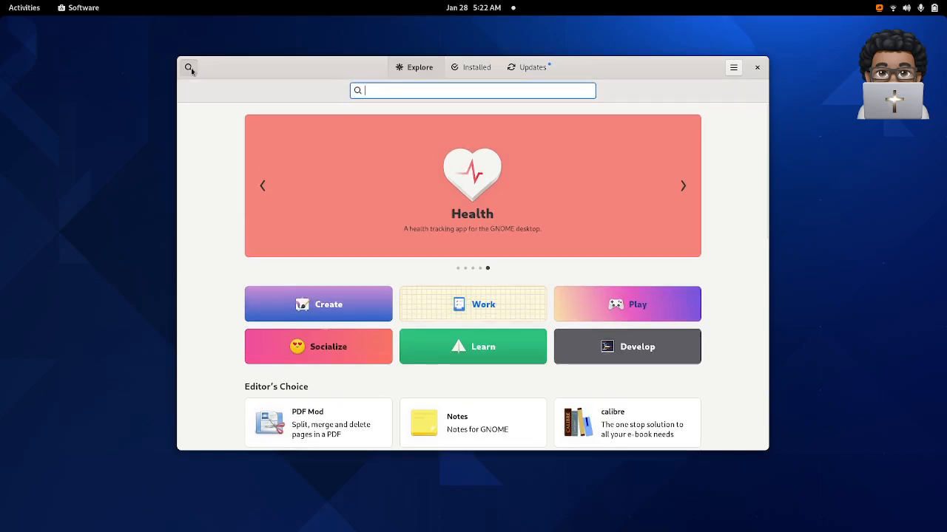
text(tweak)
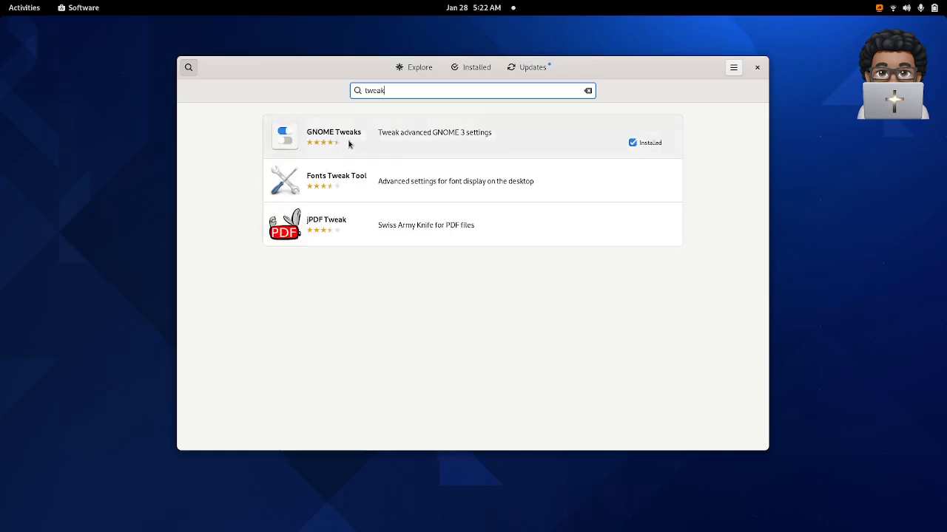
click(349, 144)
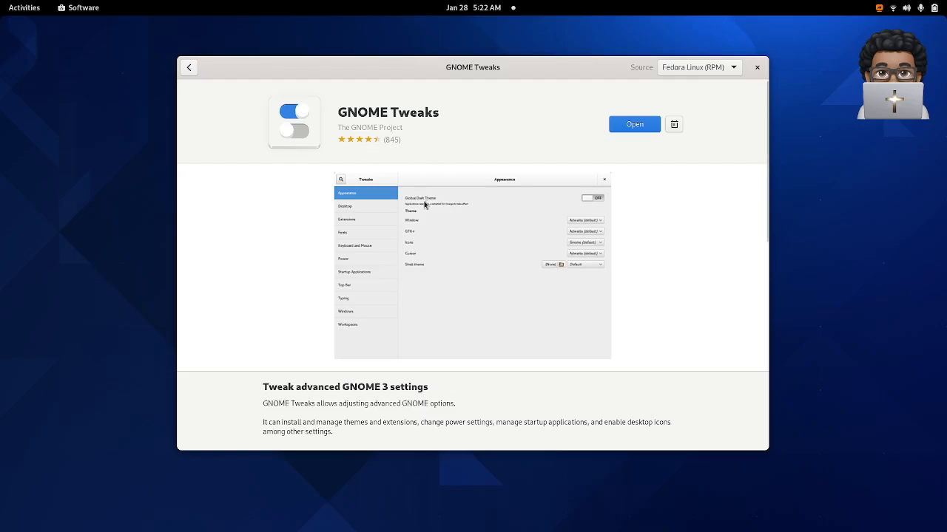
click(633, 125)
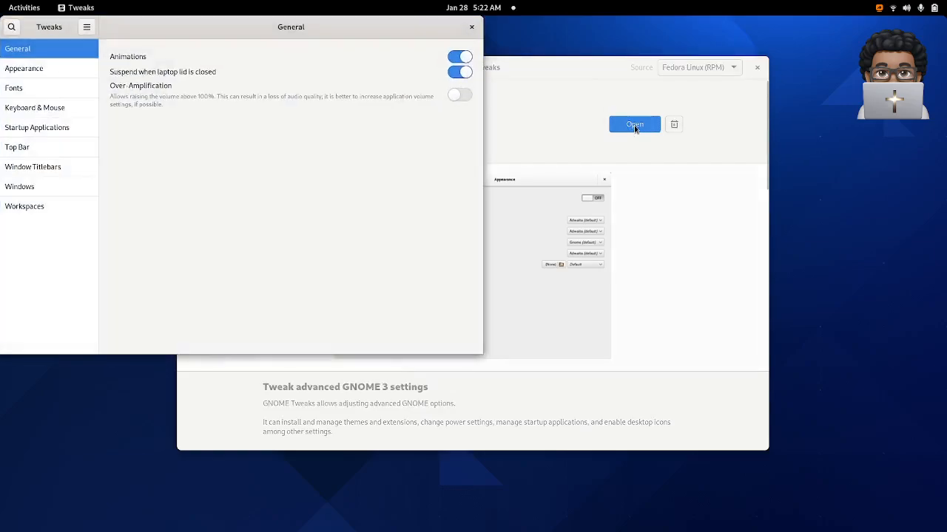
drag(402, 30, 516, 77)
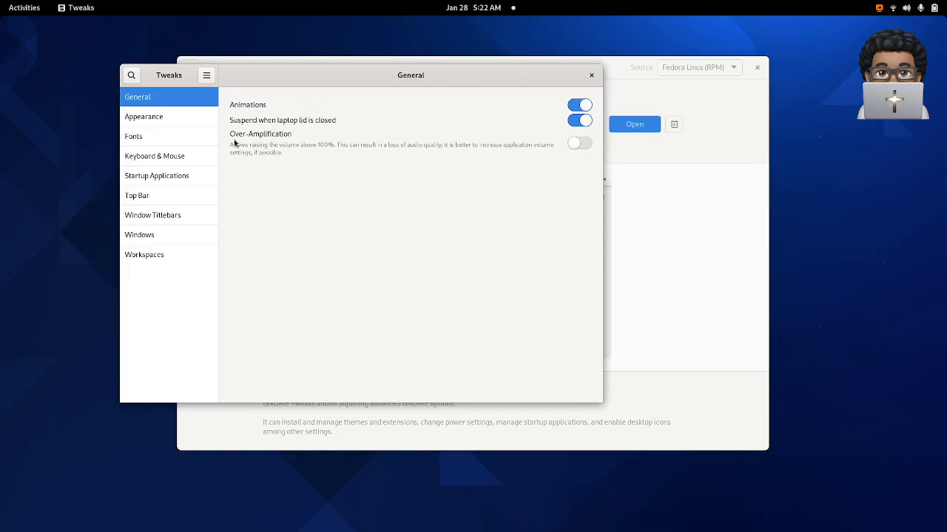
- Turn on Weekday for the clock and Battery Percentage in the Top Bar settings of Tweaks
click(166, 206)
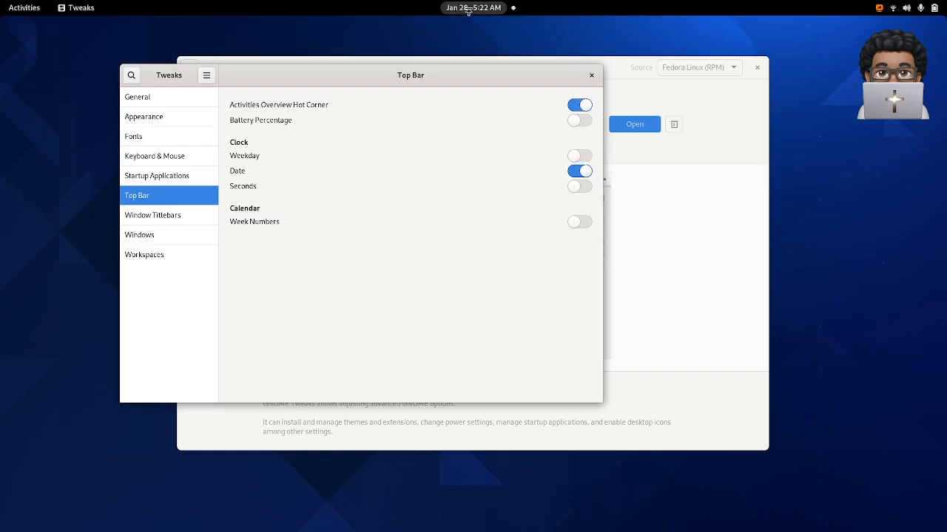
click(582, 157)
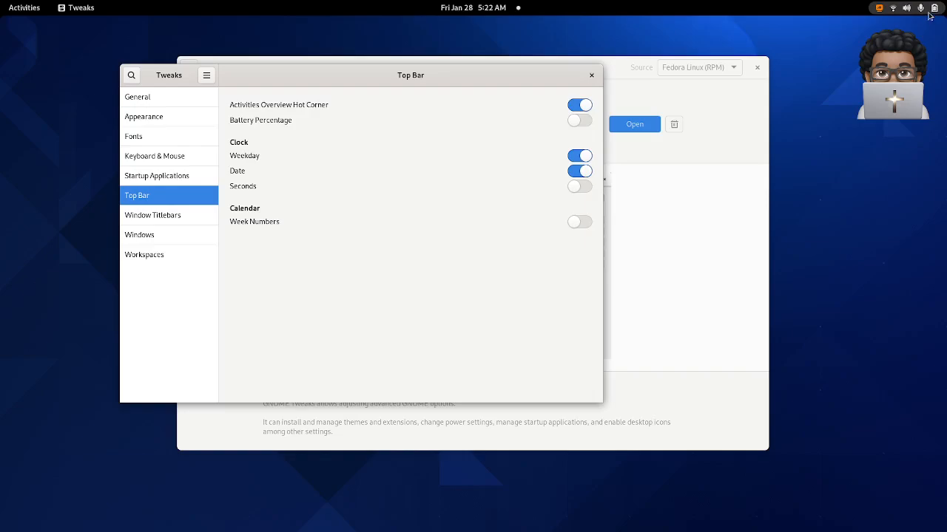
click(582, 121)
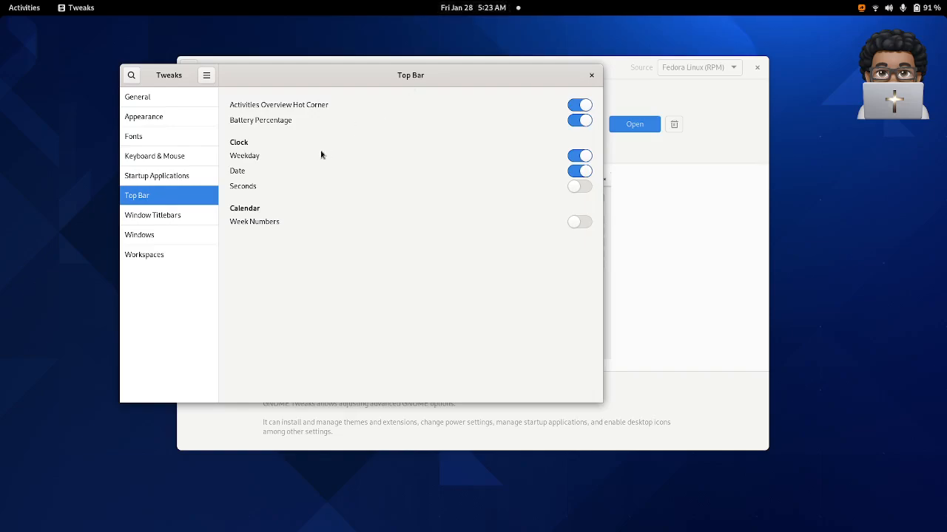
- Enable the Maximize and Minimize titlebar buttons in the Window Titlebars settings
click(173, 217)
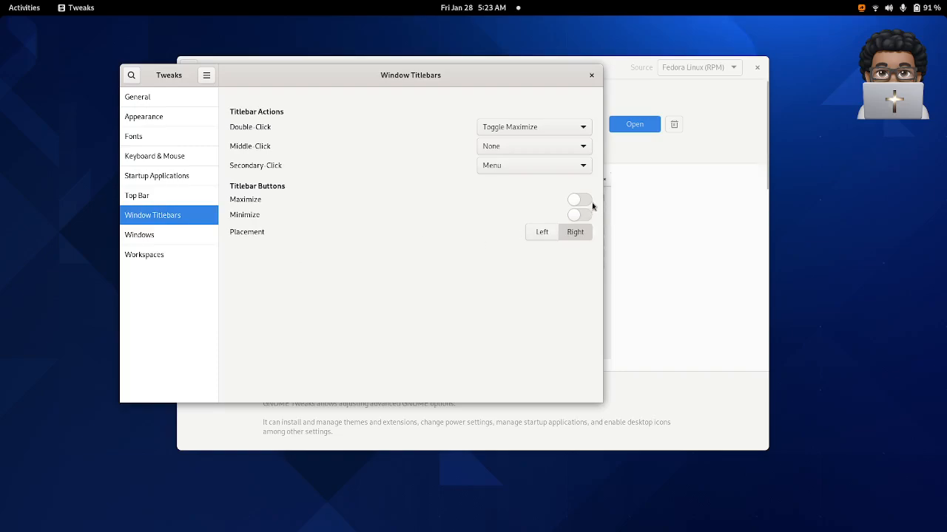
mouse_move(543, 81)
mouse_down()
mouse_move(565, 100)
mouse_move(540, 71)
mouse_up()
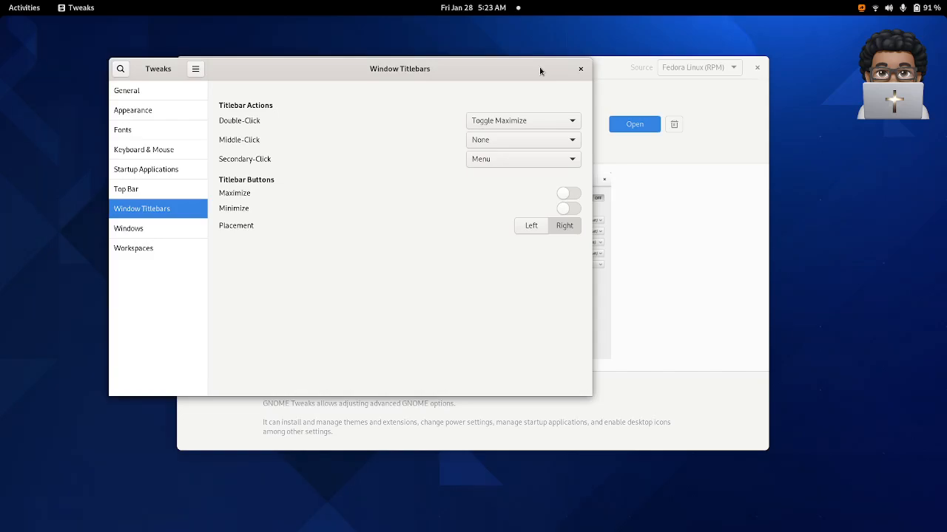
mouse_move(536, 71)
mouse_down()
mouse_move(540, 82)
mouse_move(540, 63)
mouse_up()
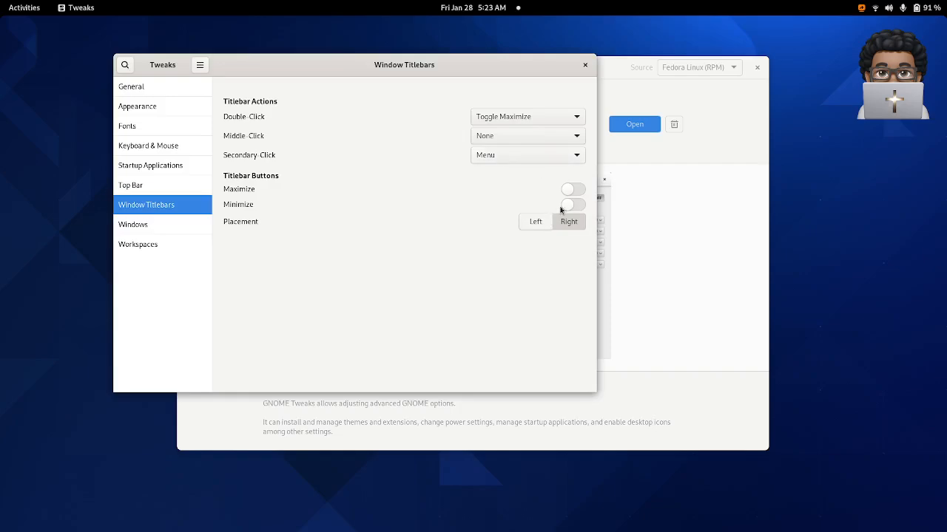
click(580, 191)
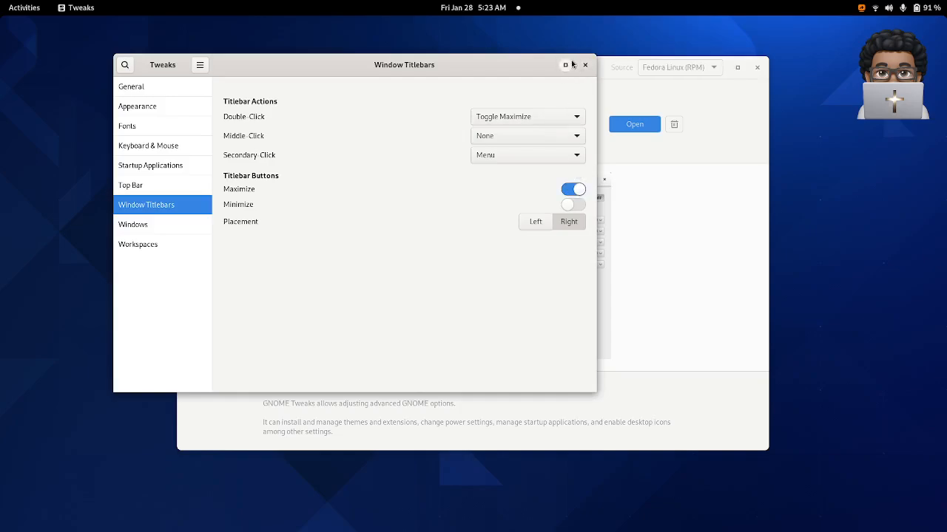
click(578, 204)
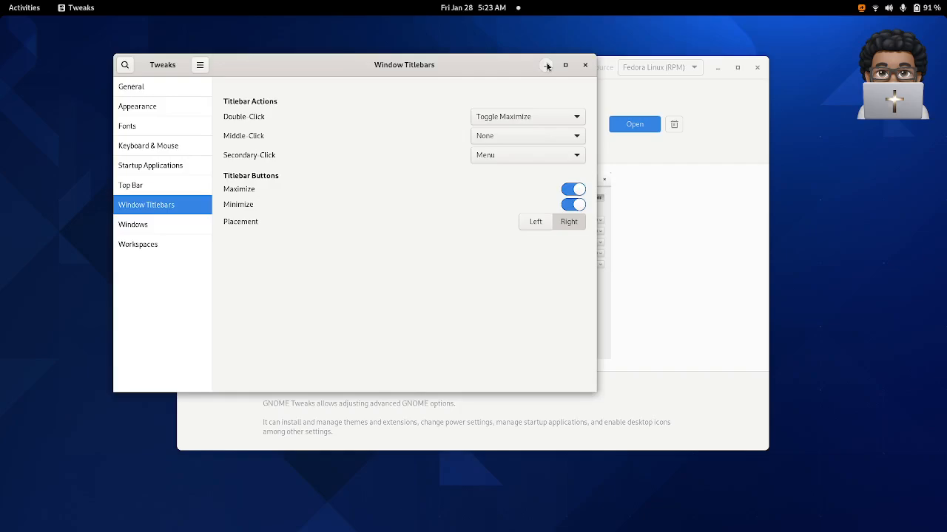
- Minimize the Tweaks window and restore it from the activities overview
click(546, 66)
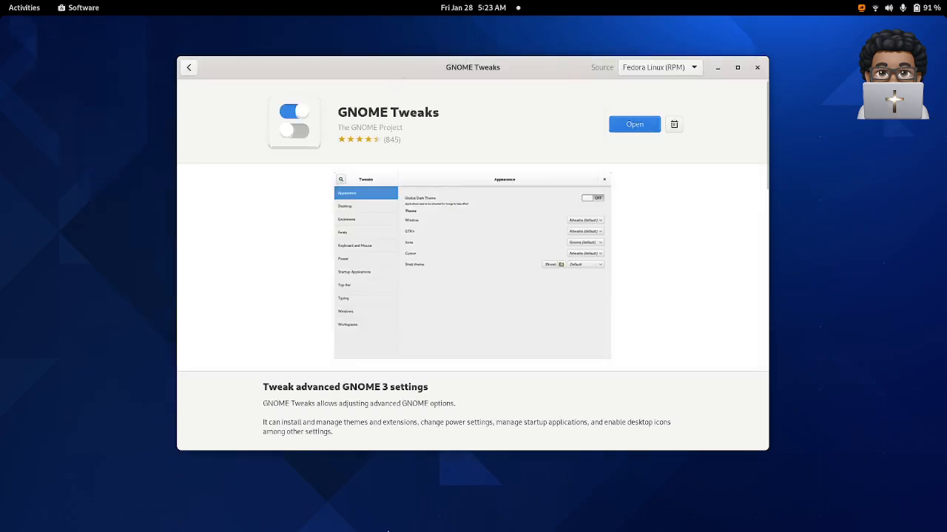
key(super)
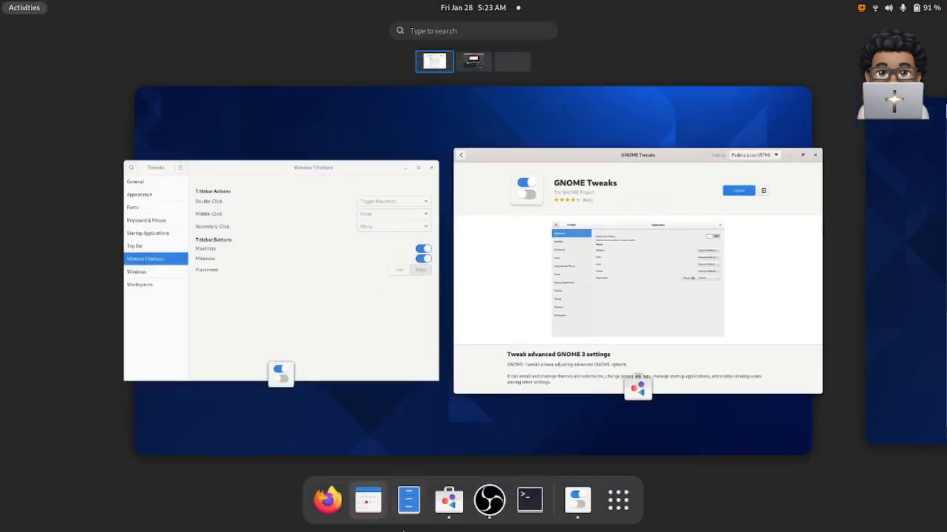
click(580, 502)
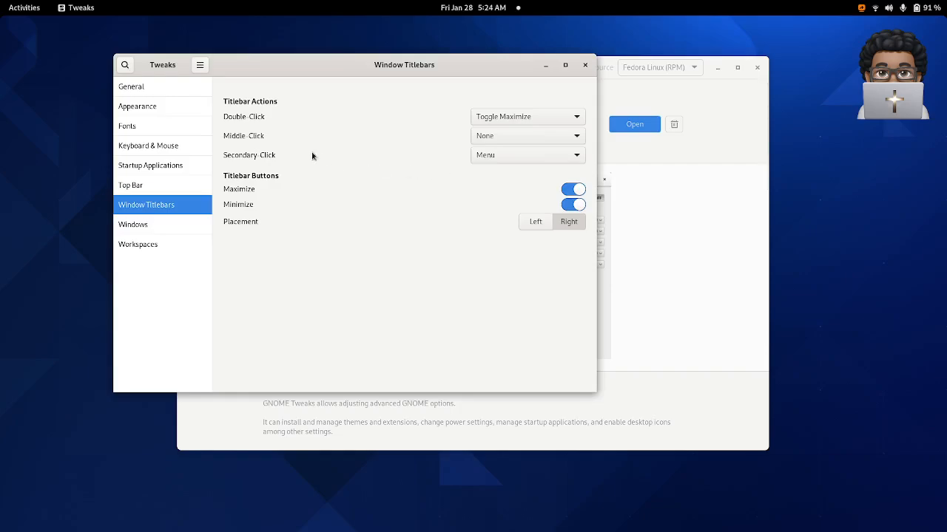
- In the Keyboard & Mouse settings, turn off Middle Click Paste and set Mouse Click Emulation to Area
click(165, 148)
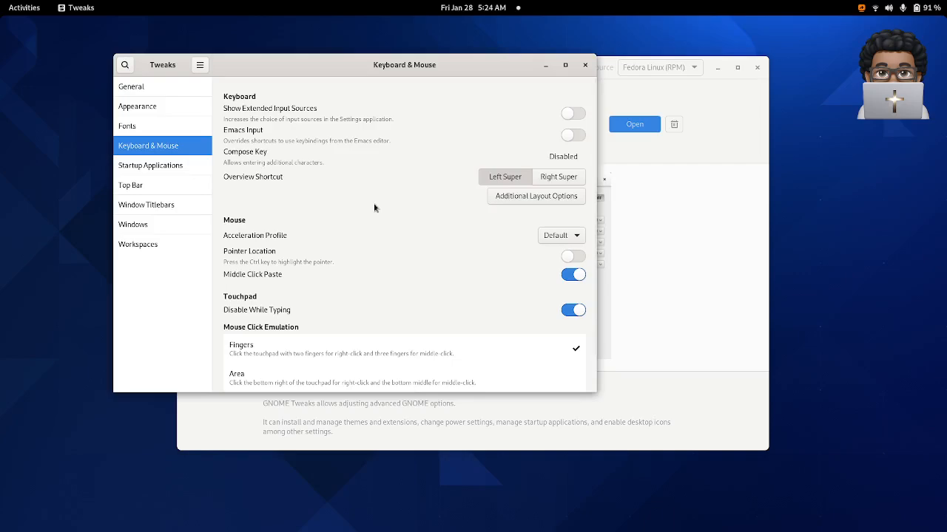
scroll(373, 208, down, 1)
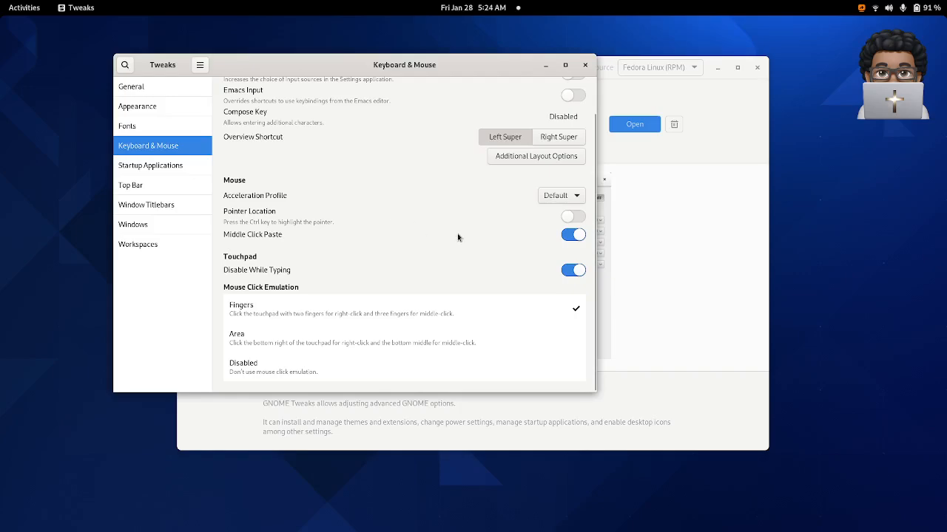
scroll(573, 244, up, 1)
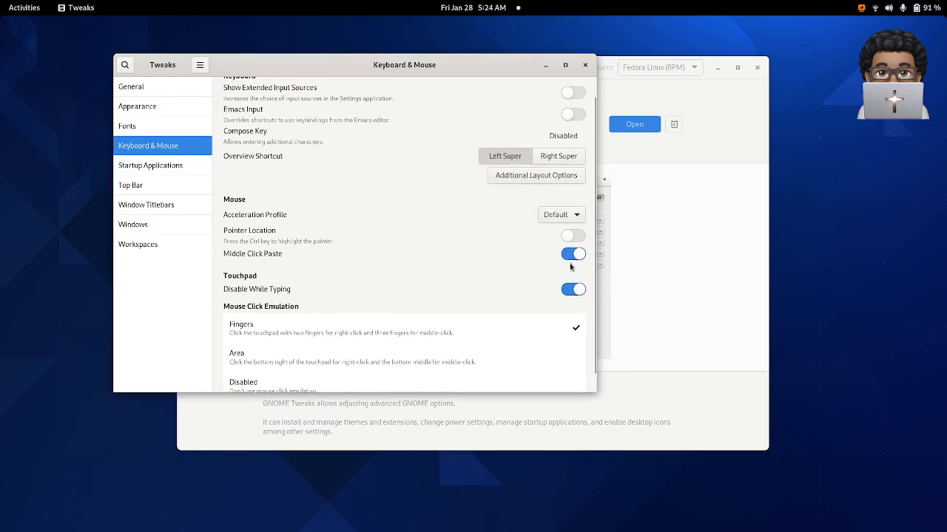
click(569, 256)
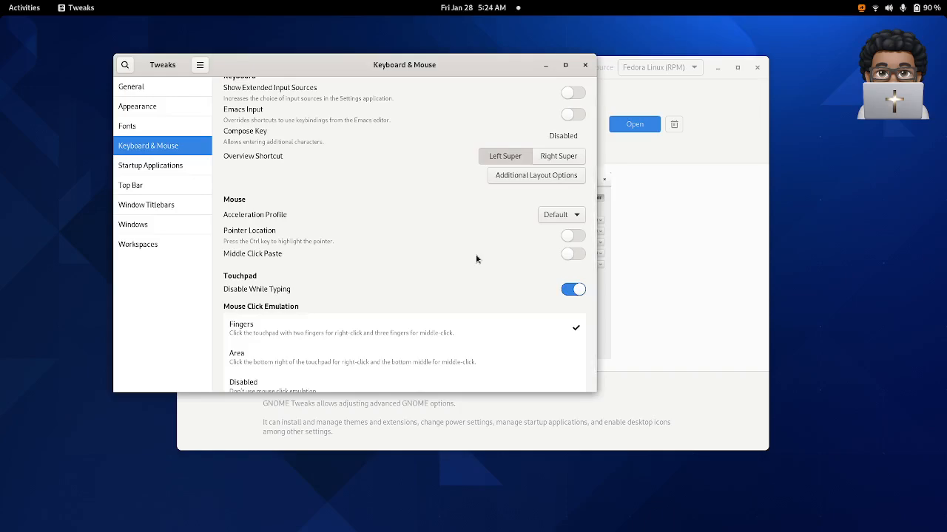
scroll(476, 260, down, 1)
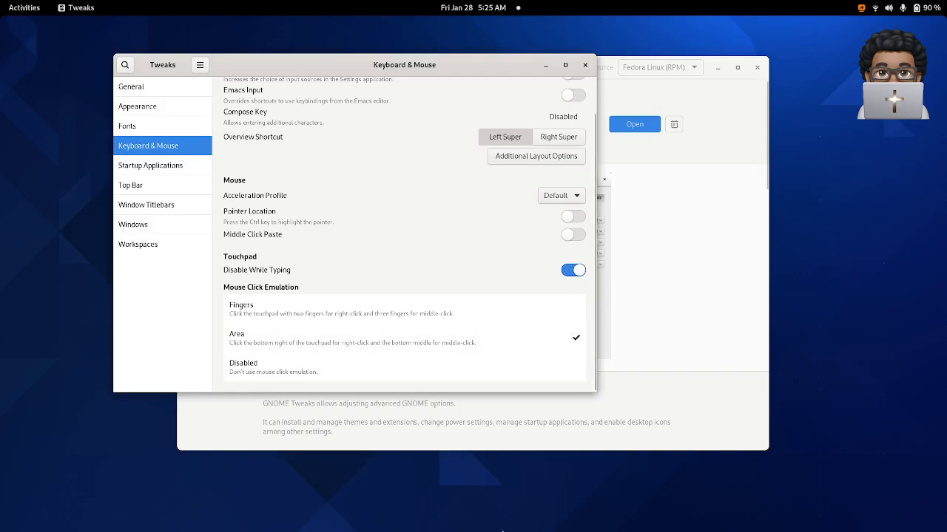
- Switch to the Files application and show the Home folder
key(super)
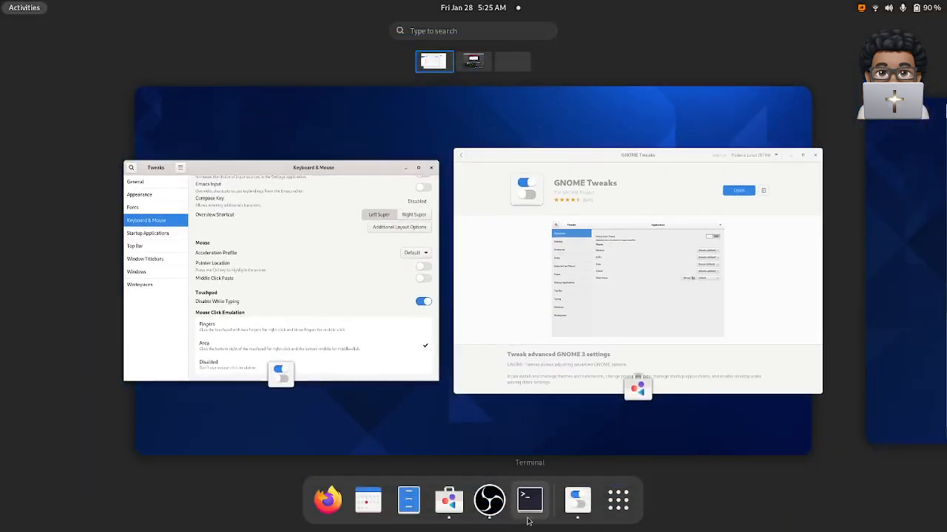
click(409, 500)
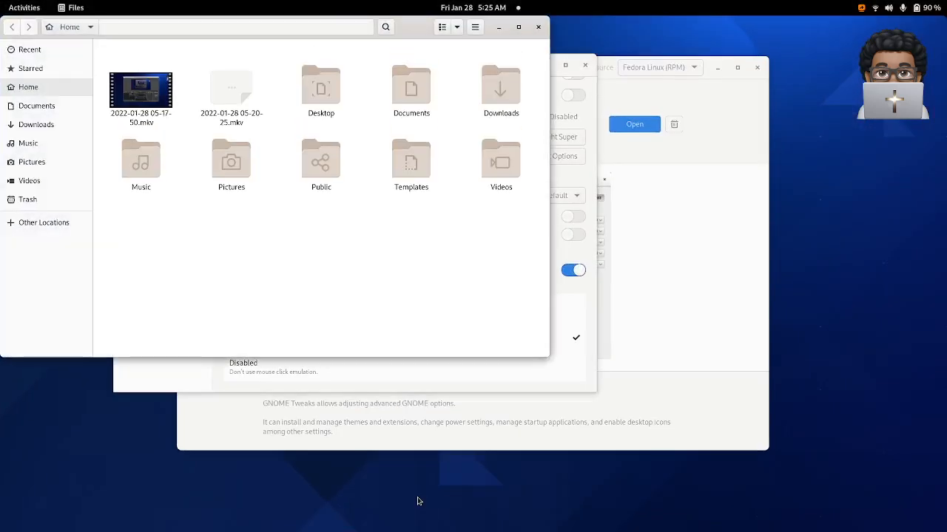
- Bring up the Home folder's context menu to test the secondary click, dismiss it, and close the Files window
right_click(306, 251)
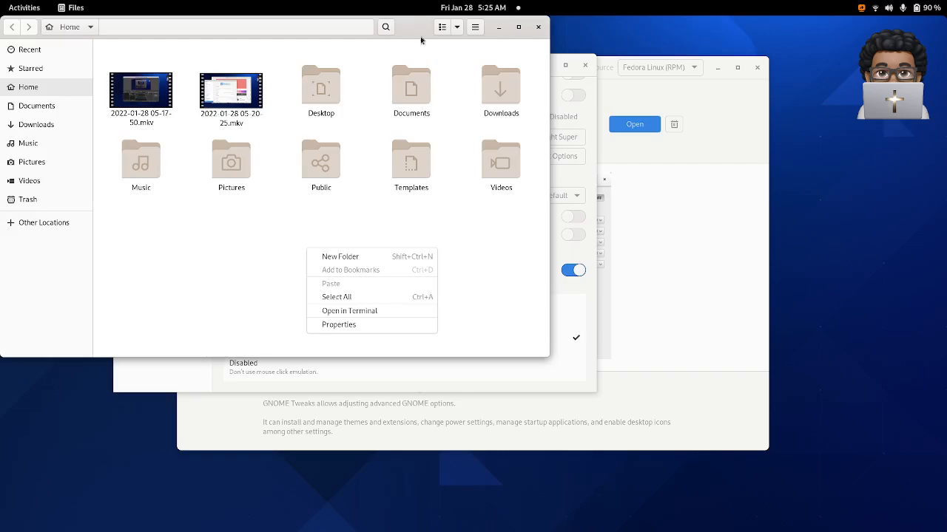
click(471, 89)
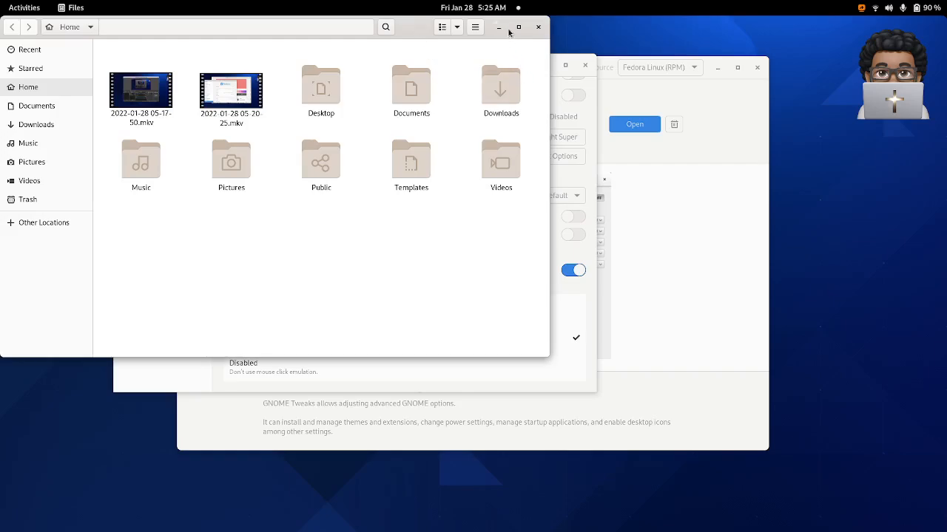
click(539, 28)
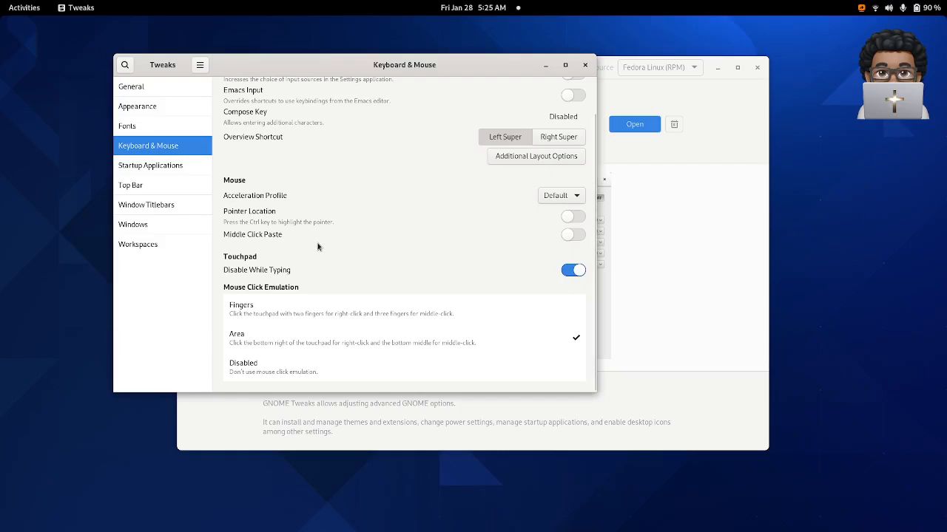
- Look through the General, Appearance and Fonts settings in Tweaks
click(168, 88)
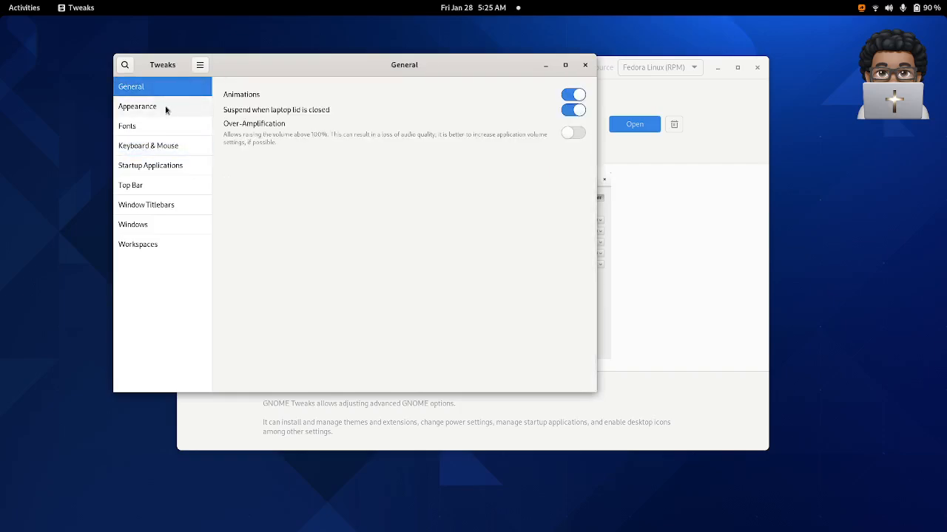
click(166, 108)
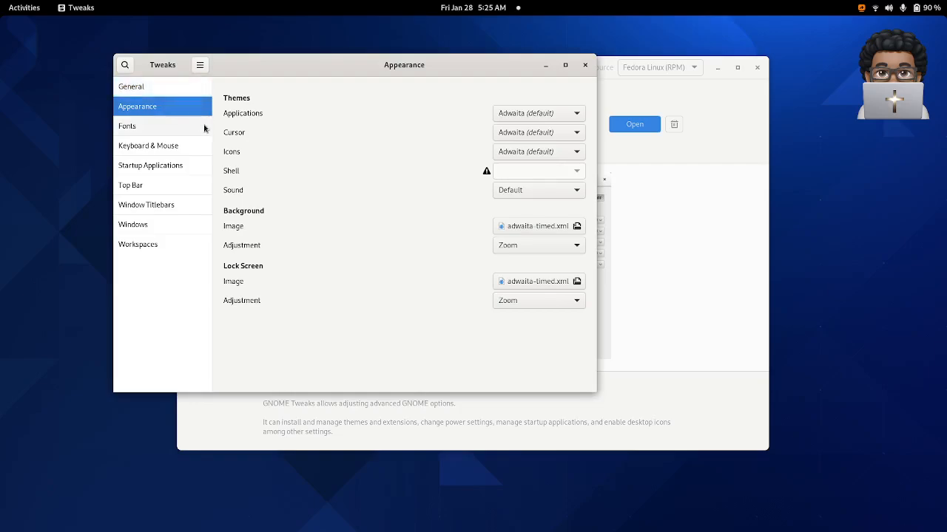
click(177, 132)
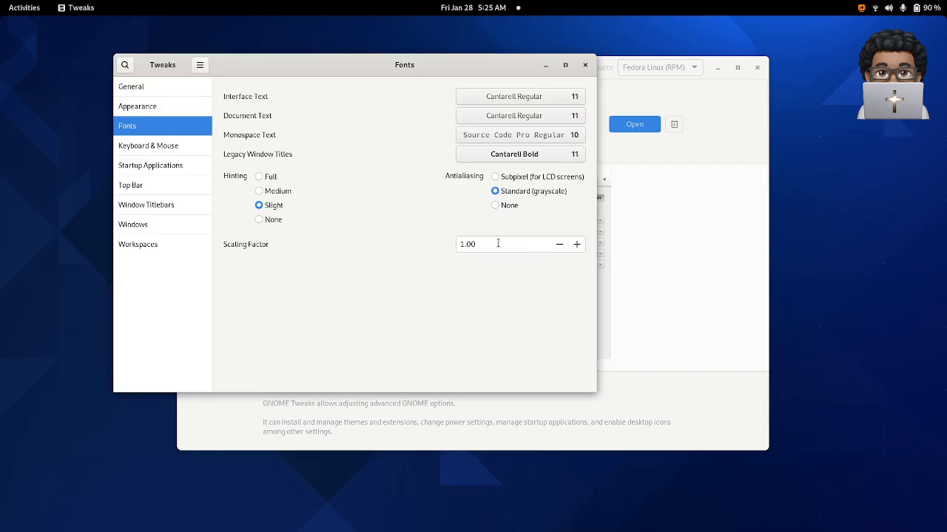
- Set the Interface Text font to Cantarell Regular at size 14
click(576, 97)
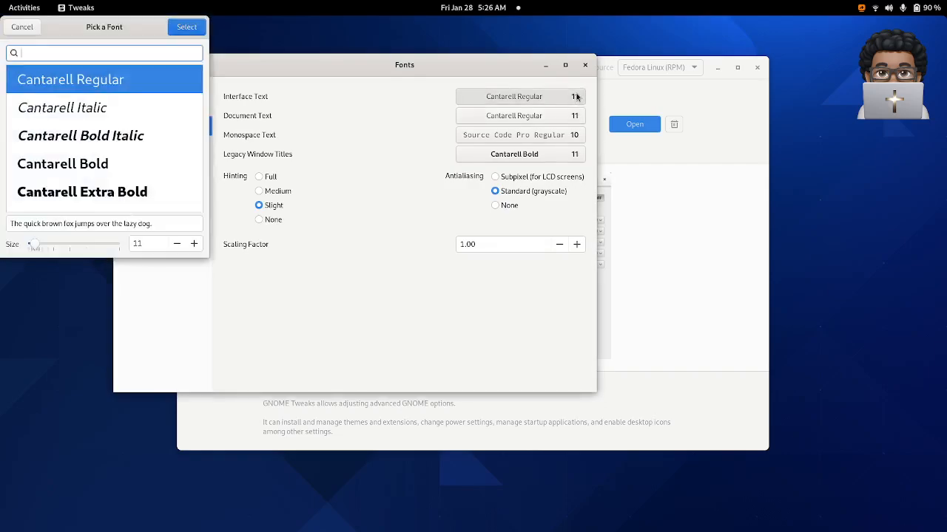
click(195, 244)
click(195, 244)
click(195, 244)
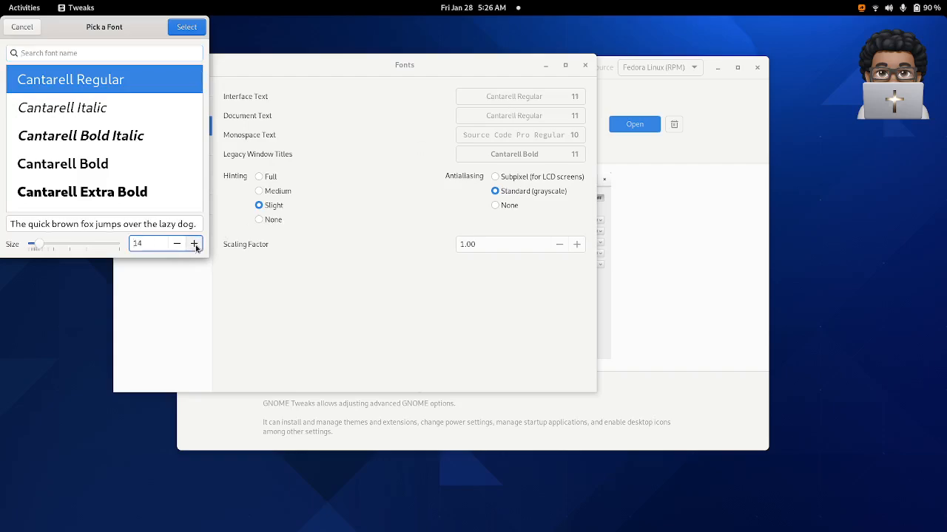
click(191, 28)
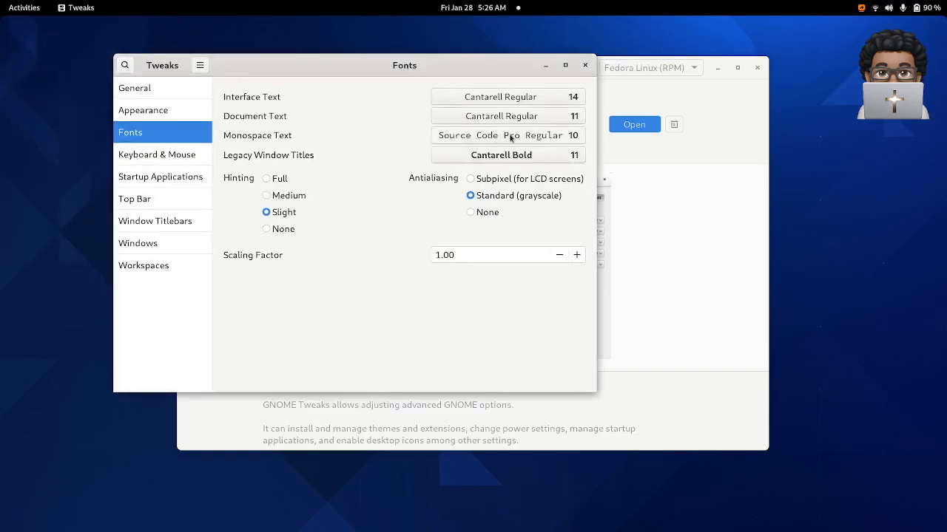
- Set the Document Text font to Cantarell Regular at size 14
click(569, 118)
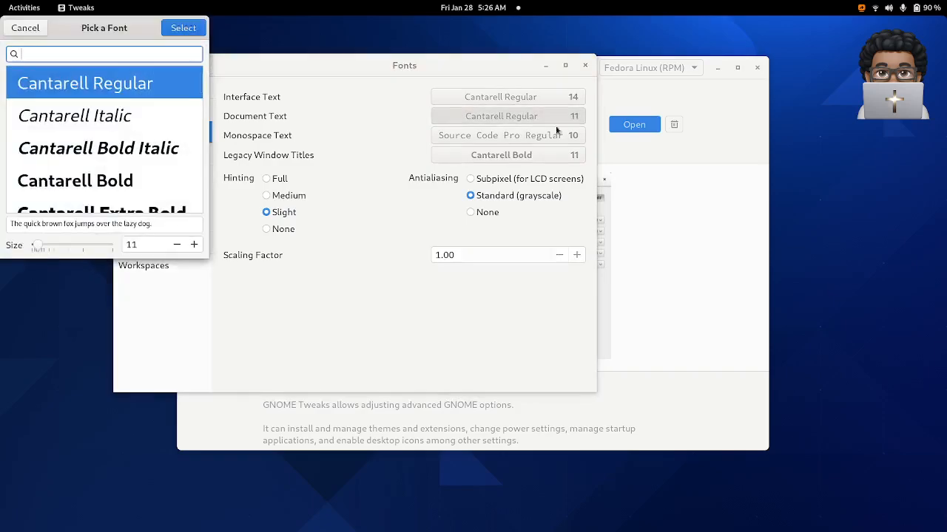
click(194, 248)
click(193, 248)
click(193, 248)
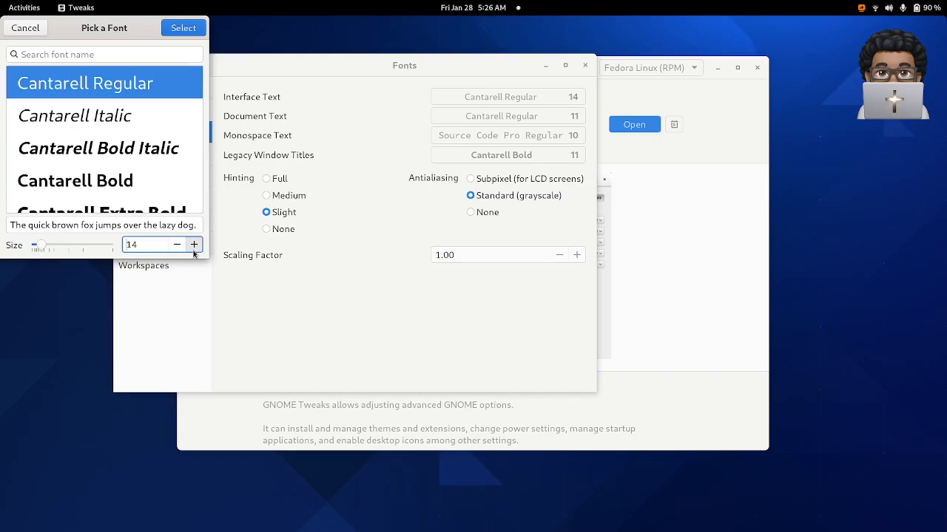
click(182, 28)
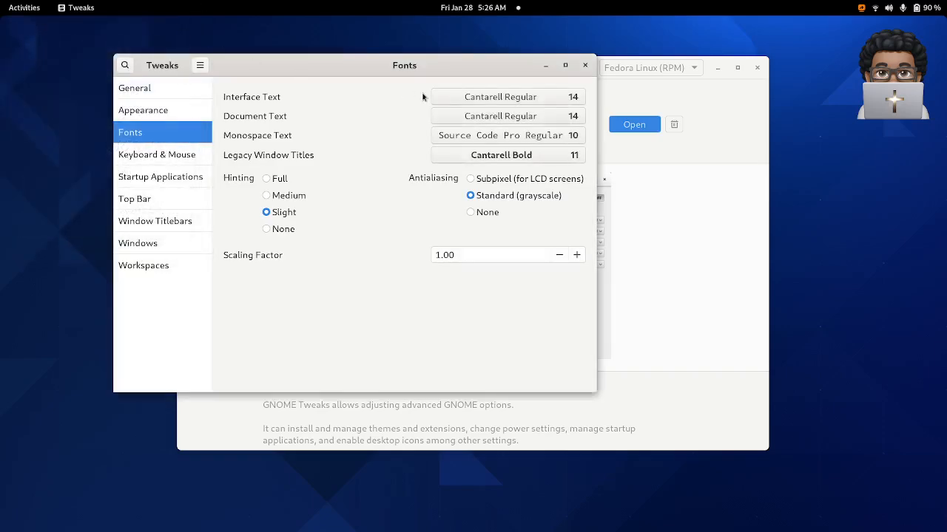
- Set the Monospace Text font, Source Code Pro Regular, to size 14
click(579, 138)
click(258, 246)
click(258, 246)
click(258, 246)
click(258, 246)
click(250, 28)
- Set the Legacy Window Titles font, Cantarell Bold, to size 14
click(581, 157)
click(197, 246)
click(195, 246)
click(195, 245)
click(189, 32)
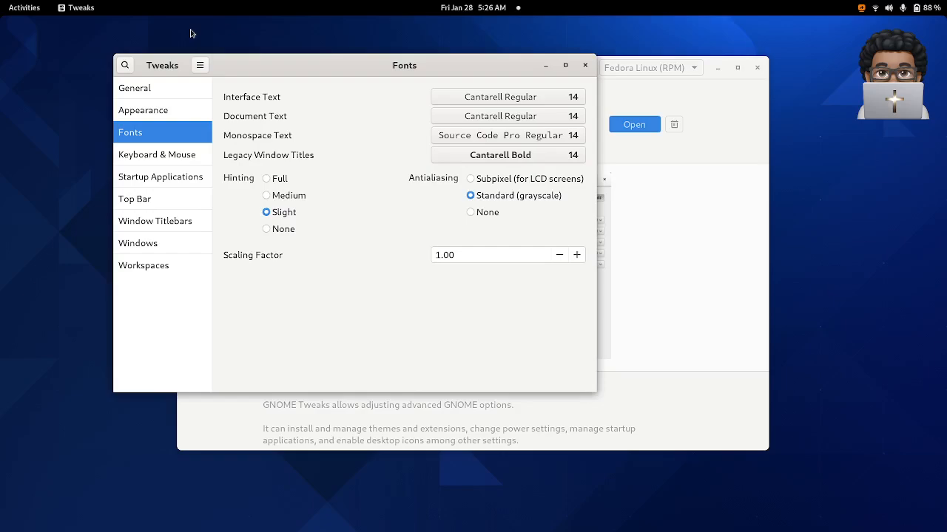
- Review the Keyboard & Mouse, Startup Applications, Top Bar, Window Titlebars, Windows and Workspaces settings
click(169, 156)
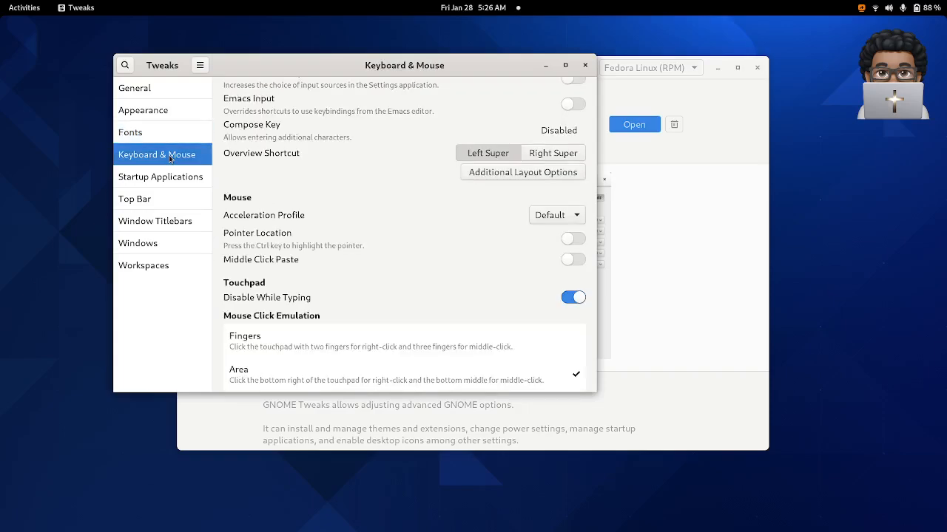
scroll(338, 158, down, 1)
scroll(338, 157, up, 2)
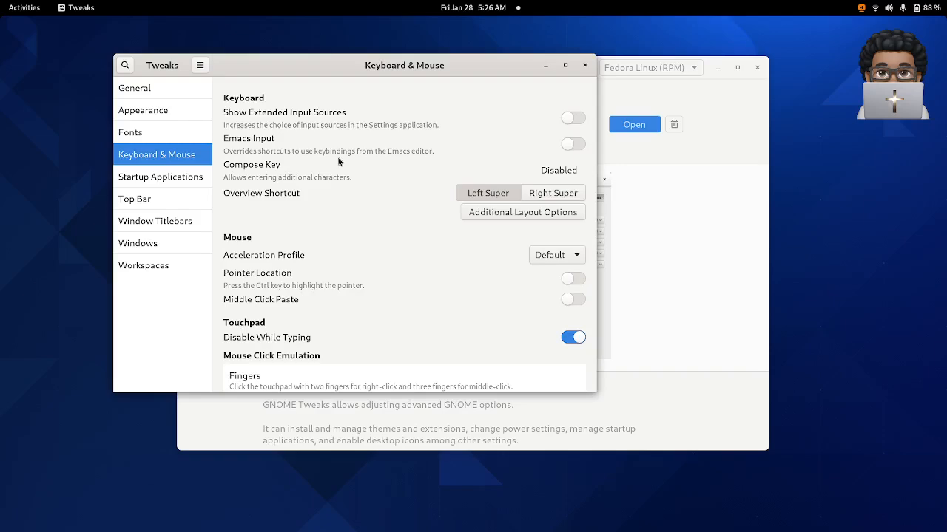
click(186, 181)
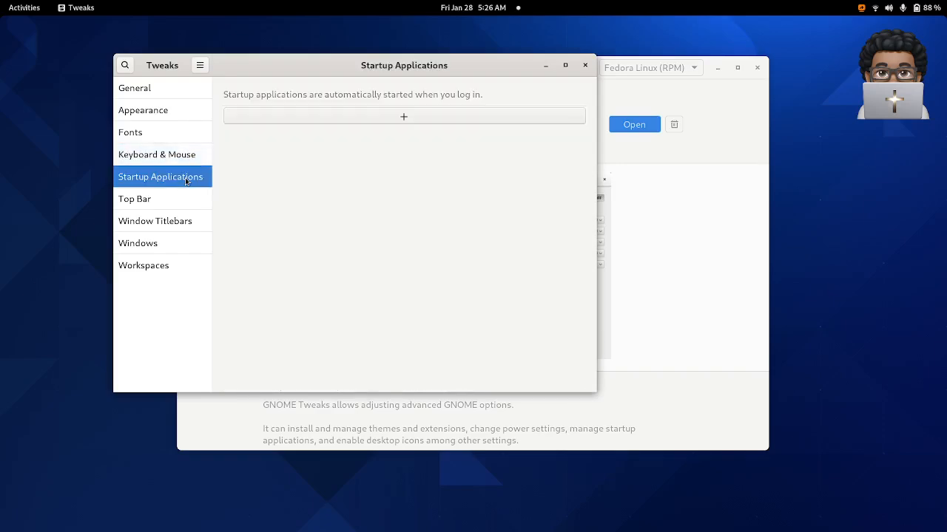
click(178, 206)
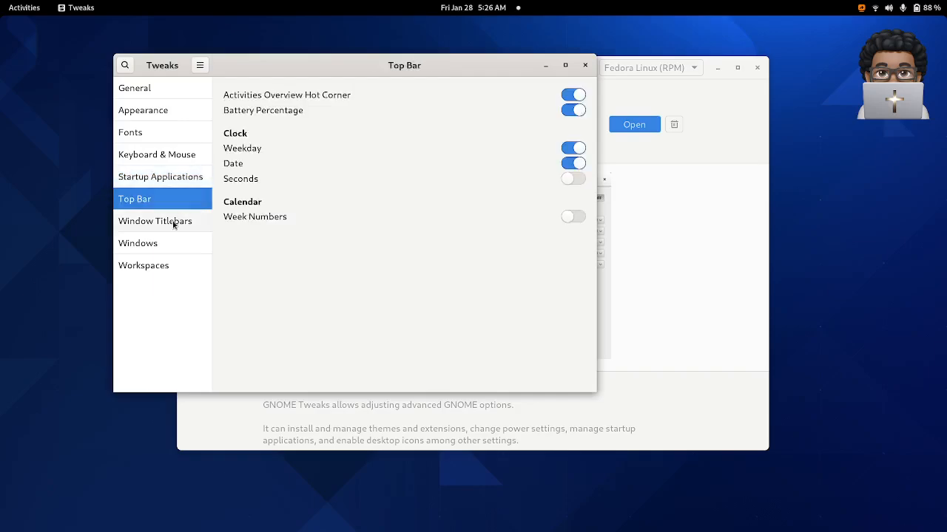
click(175, 223)
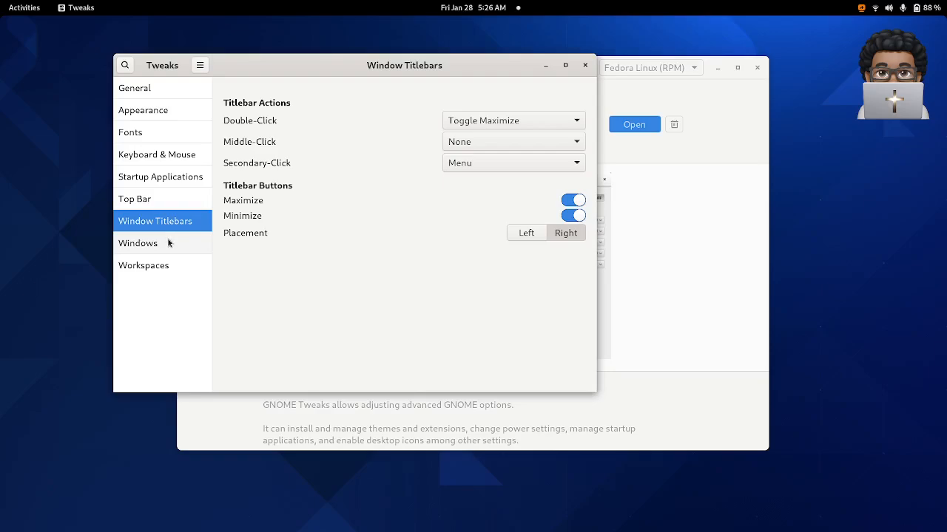
click(166, 244)
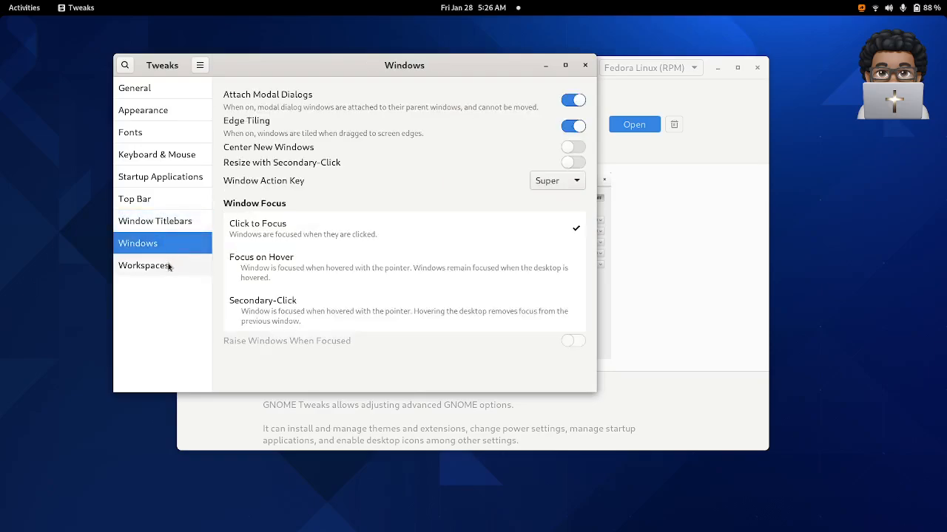
click(169, 266)
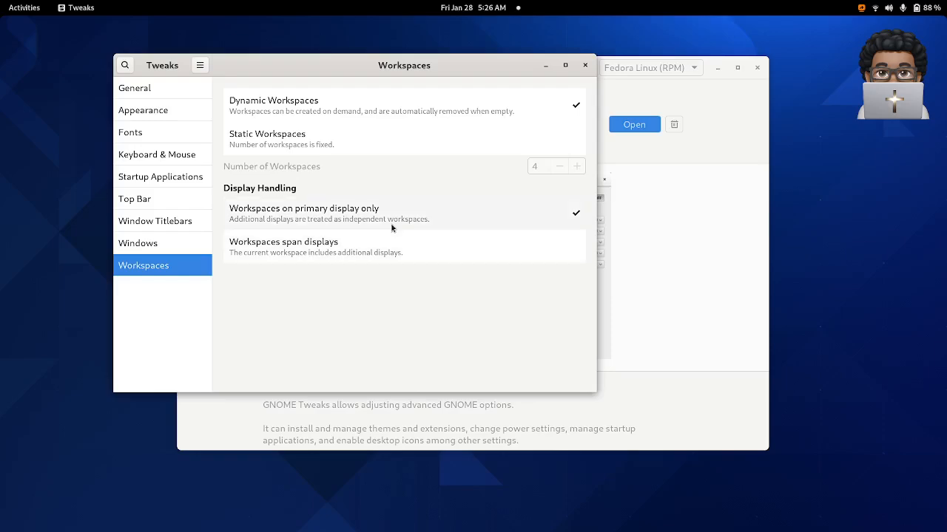
- Close Tweaks and search the Software application's catalogue for "tweak"
click(585, 65)
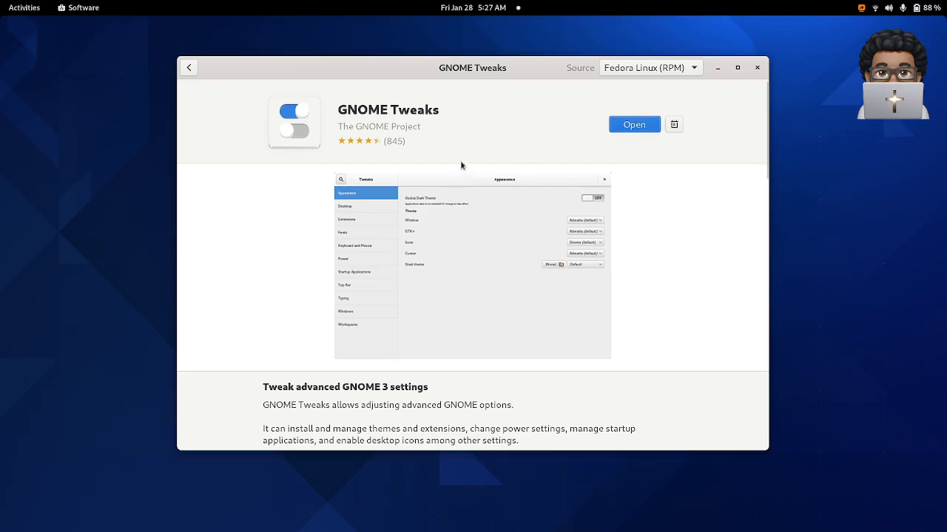
click(189, 67)
click(406, 71)
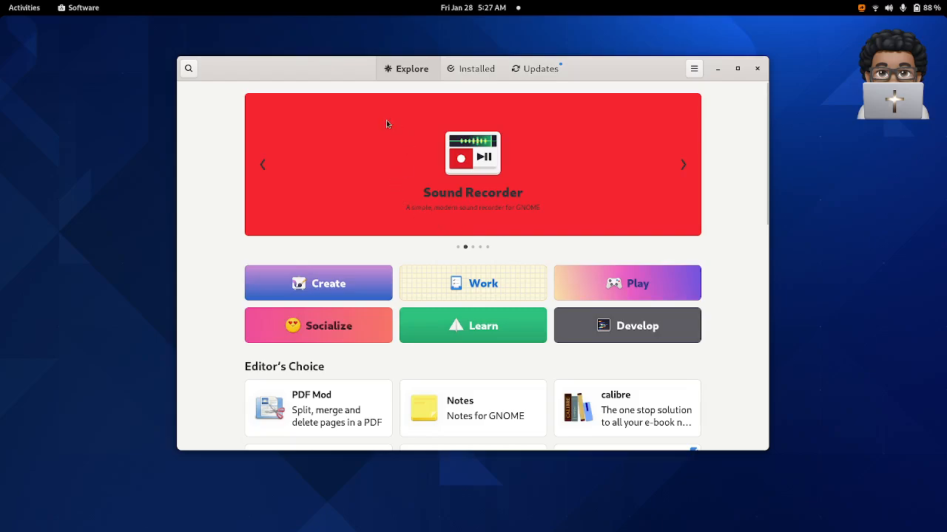
click(187, 69)
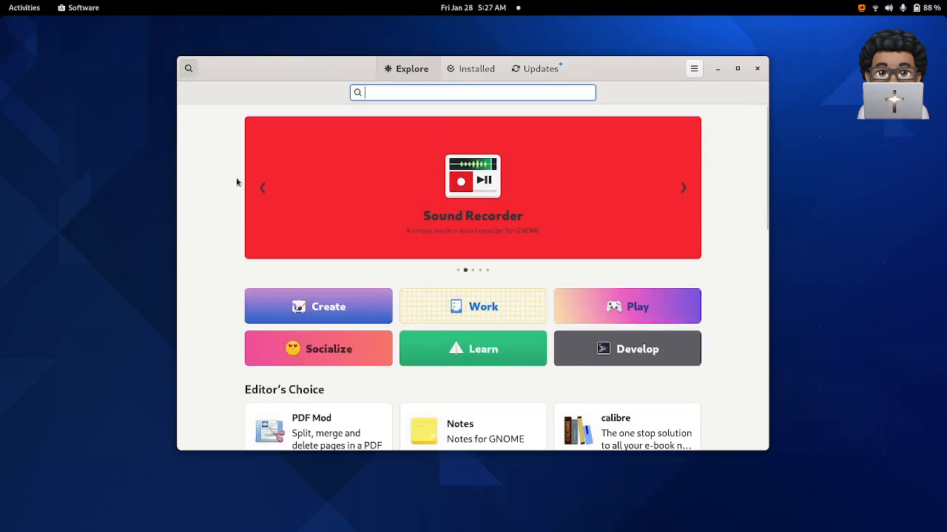
text(tweak)
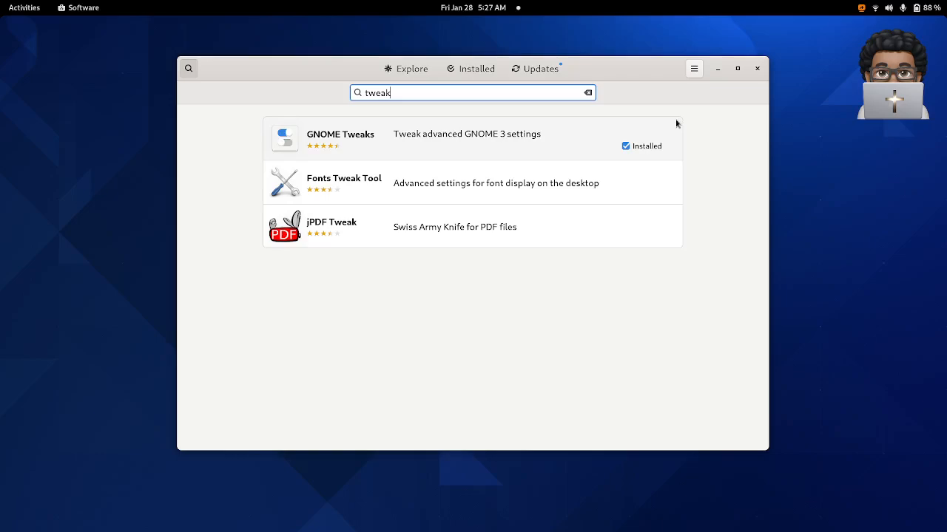
key(alt+Tab)
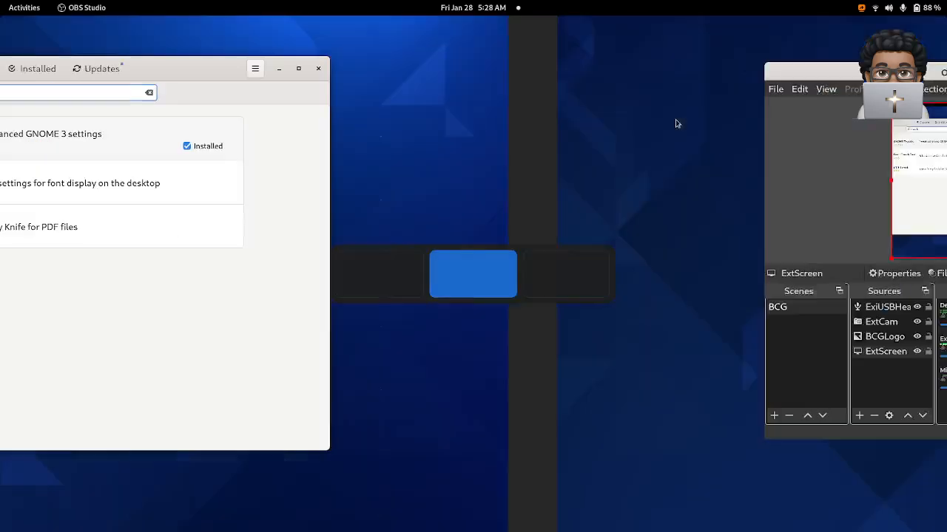